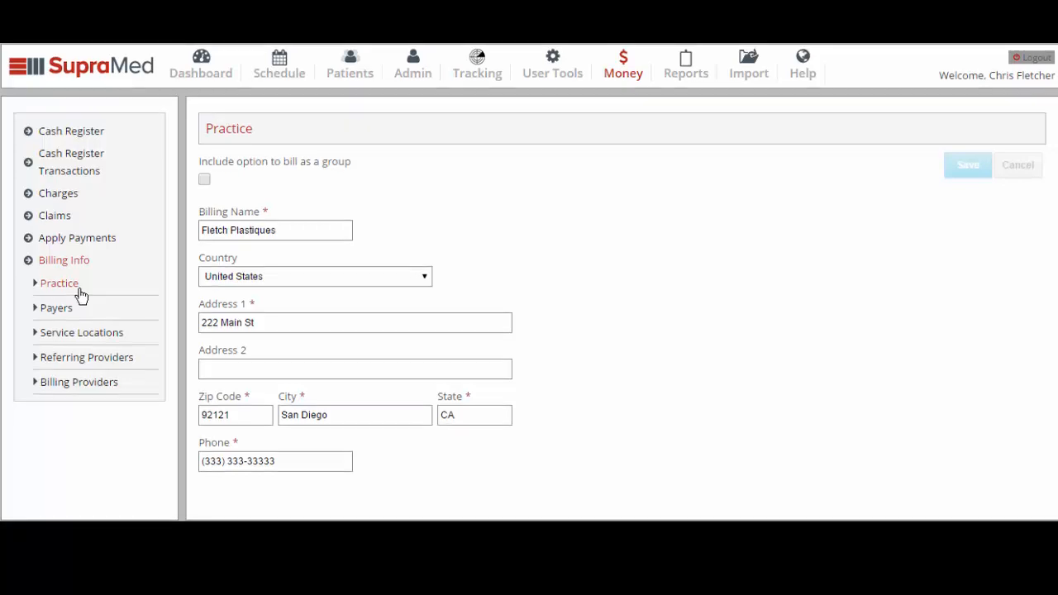
Toggle the bill-as-a-group option on and back off, and save the practice billing information
left_click(204, 183)
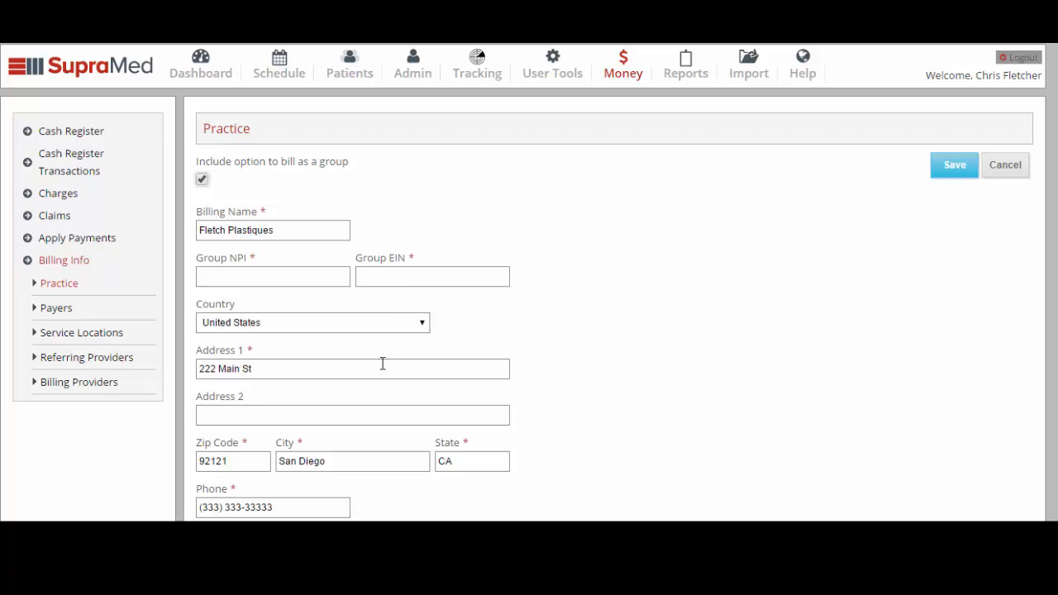
left_click(201, 181)
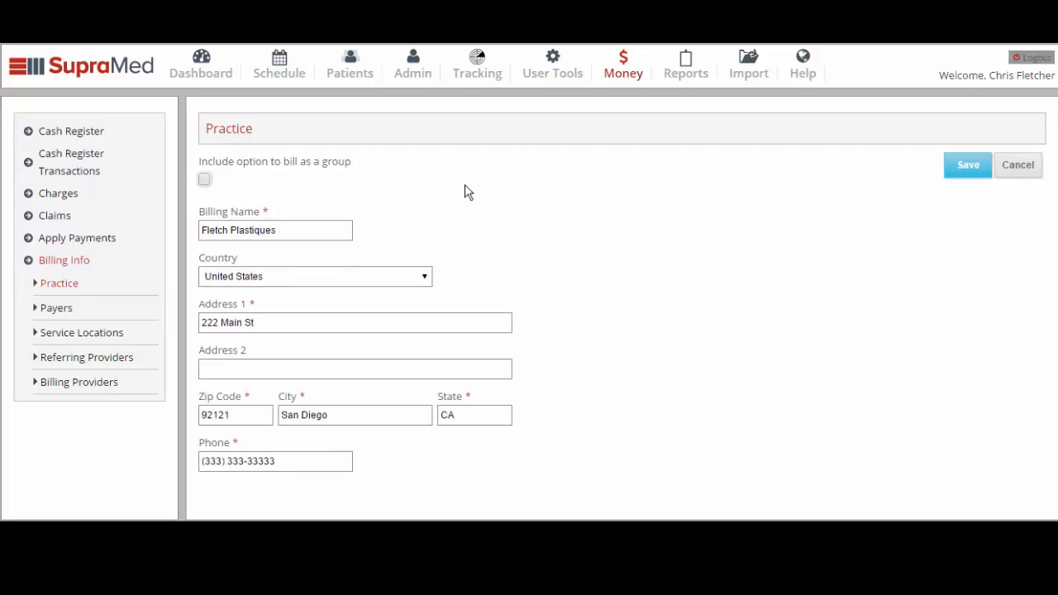
left_click(957, 179)
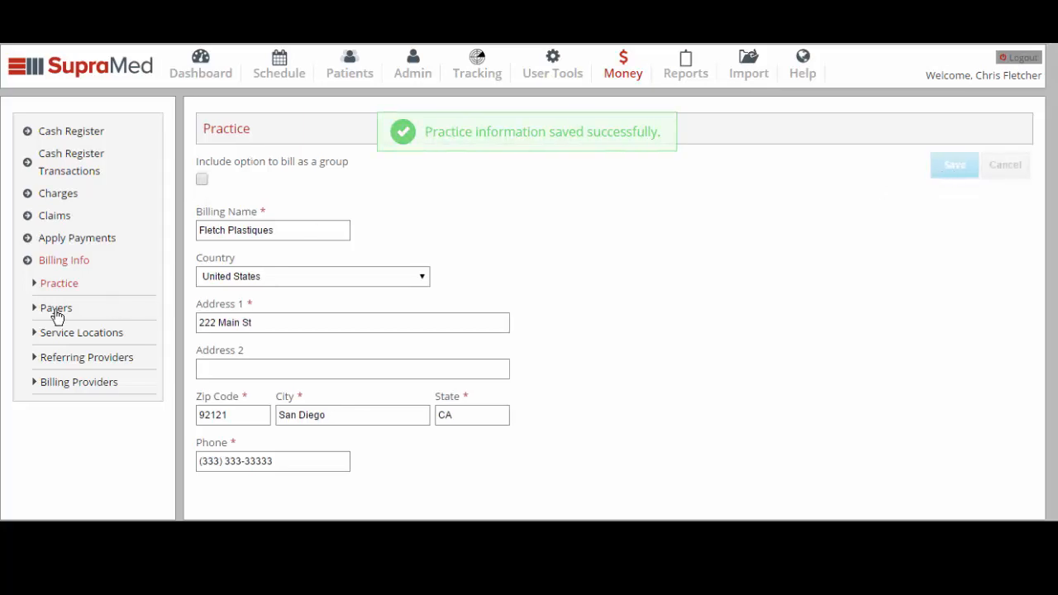
Open the Bayfront Hospital service location and review its location code options
left_click(118, 333)
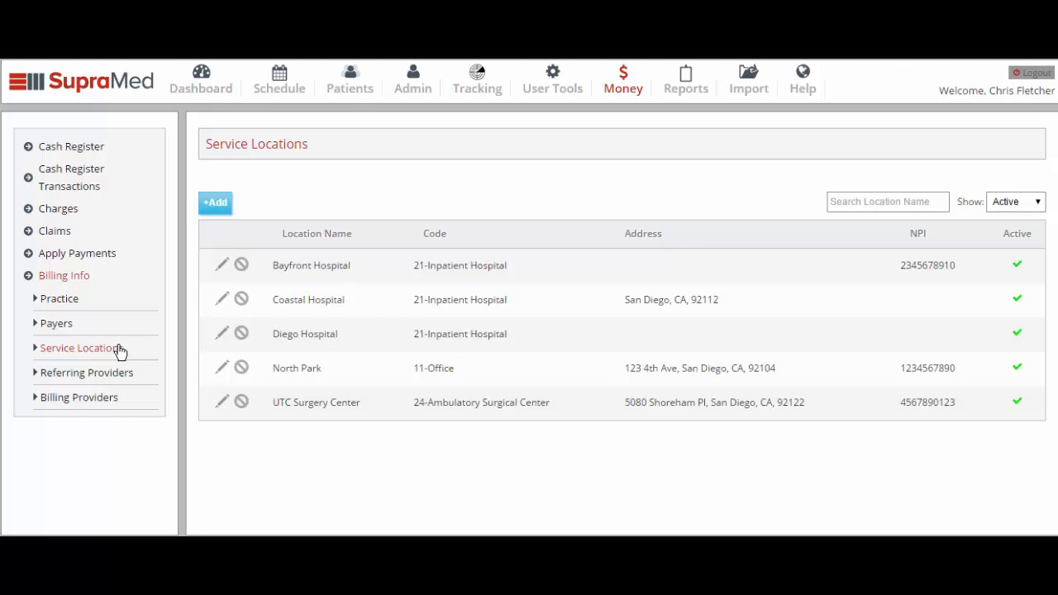
left_click(221, 265)
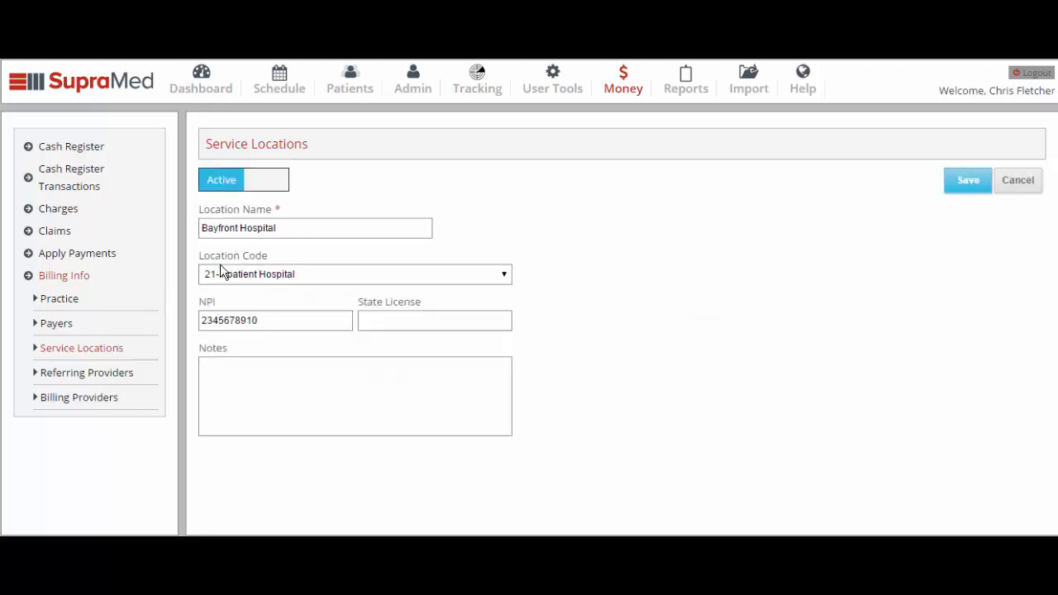
scroll(486, 360, "down", 1)
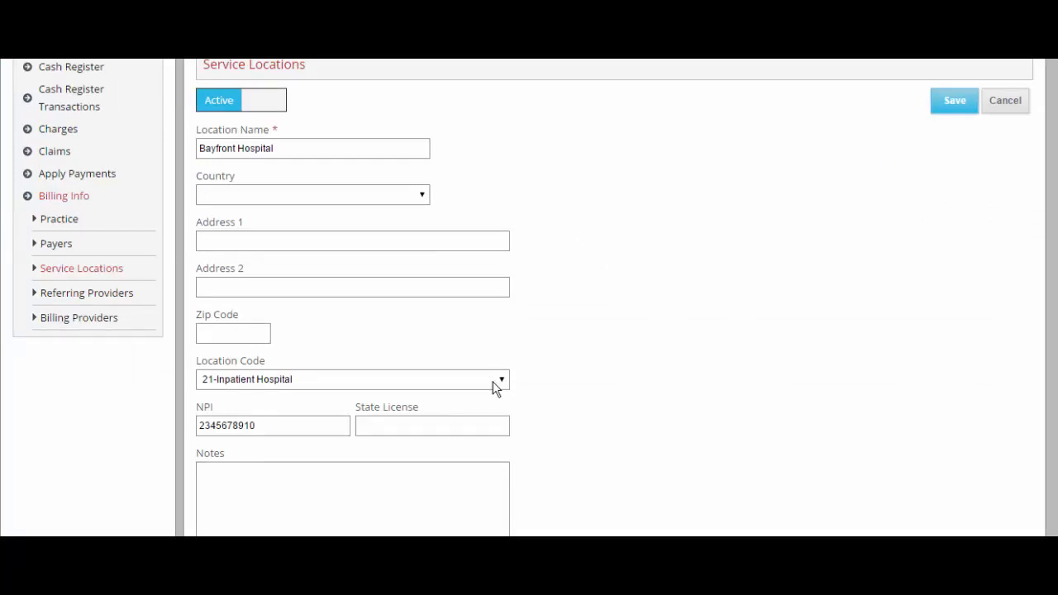
left_click(495, 385)
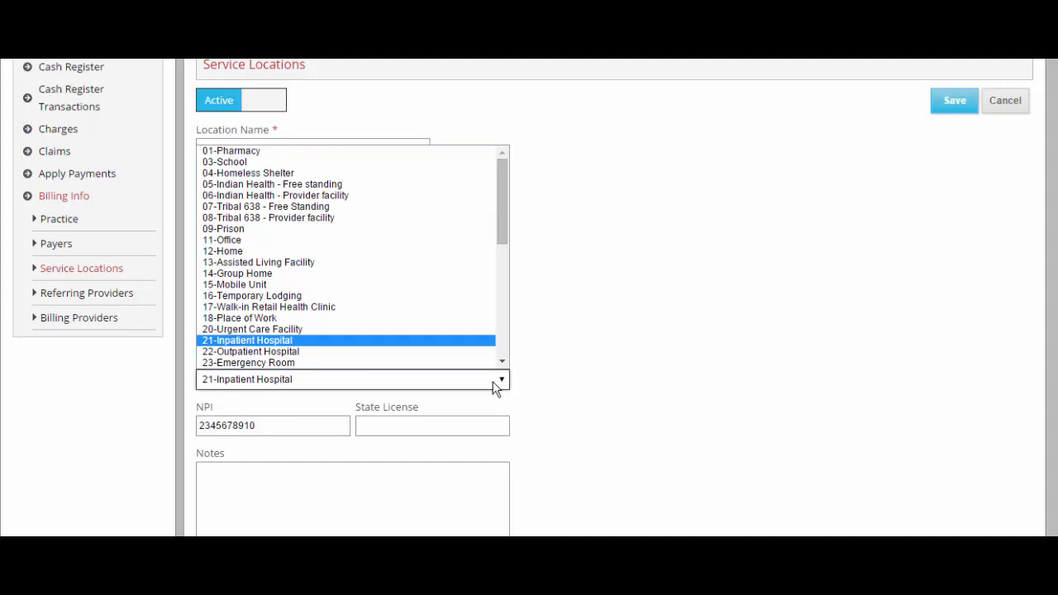
left_click(496, 386)
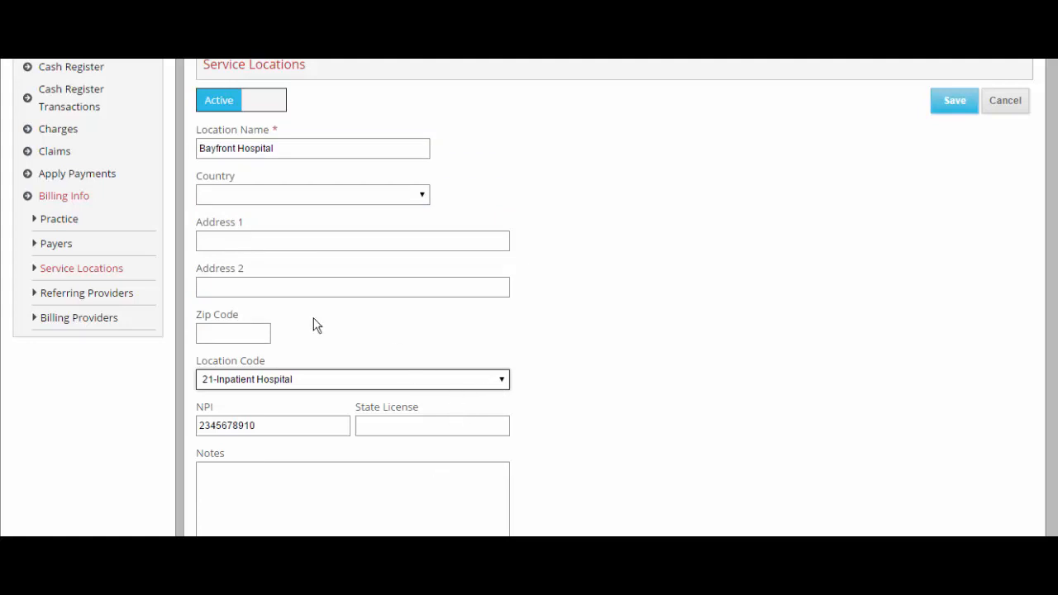
Open the form for adding a new referring provider
left_click(125, 294)
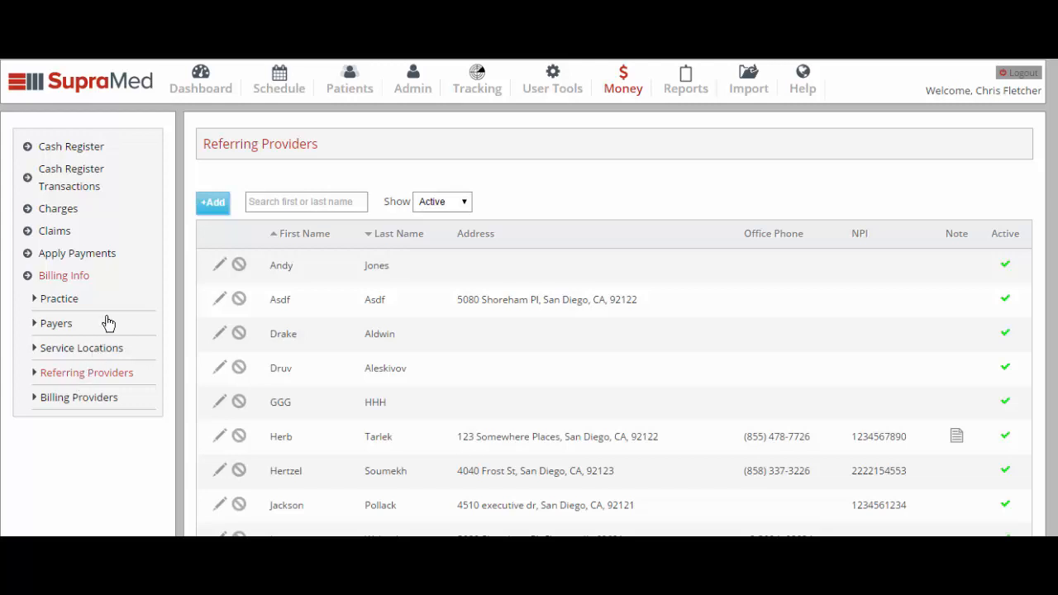
left_click(212, 204)
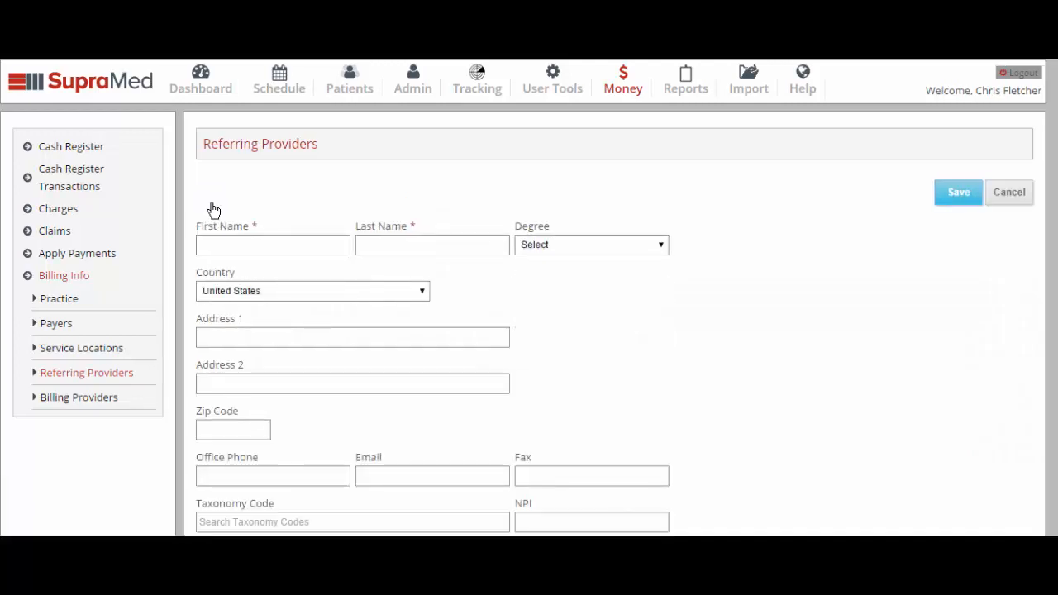
Open the second billing provider's record and toggle its Can Bill option off and back on
left_click(111, 405)
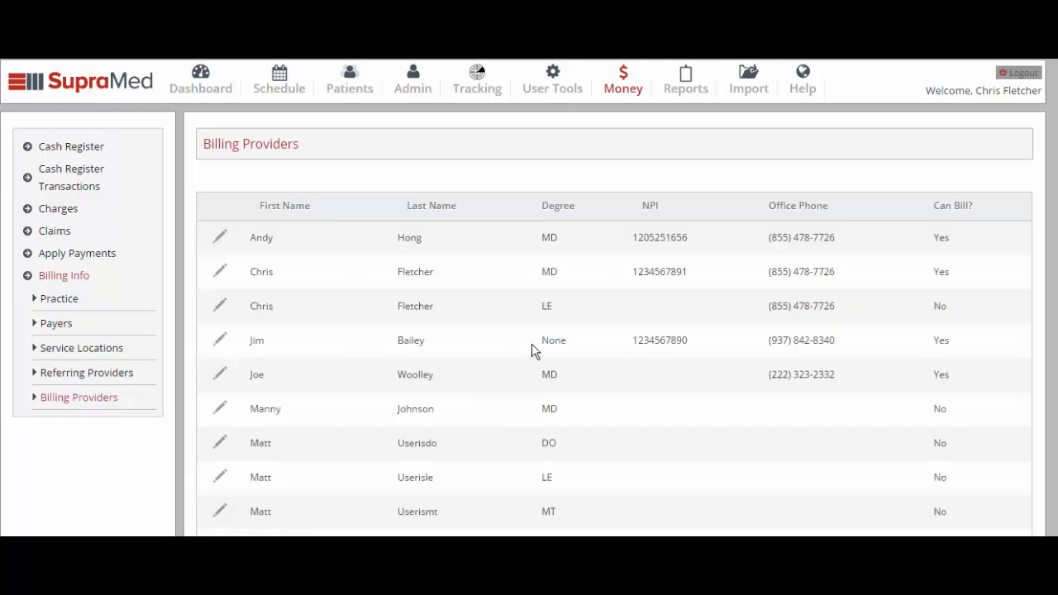
left_click(221, 273)
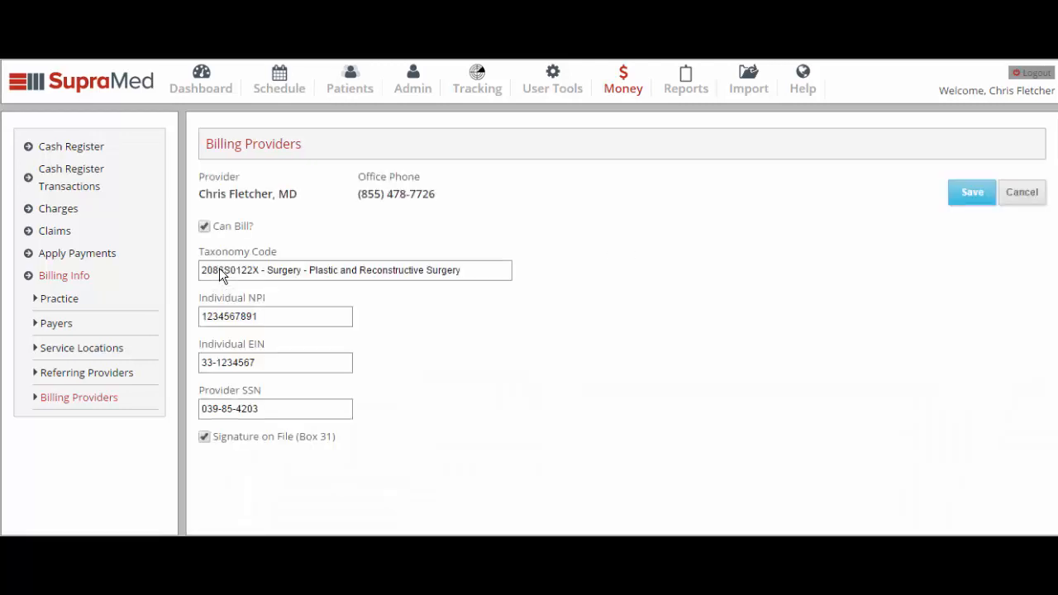
left_click(204, 227)
left_click(204, 228)
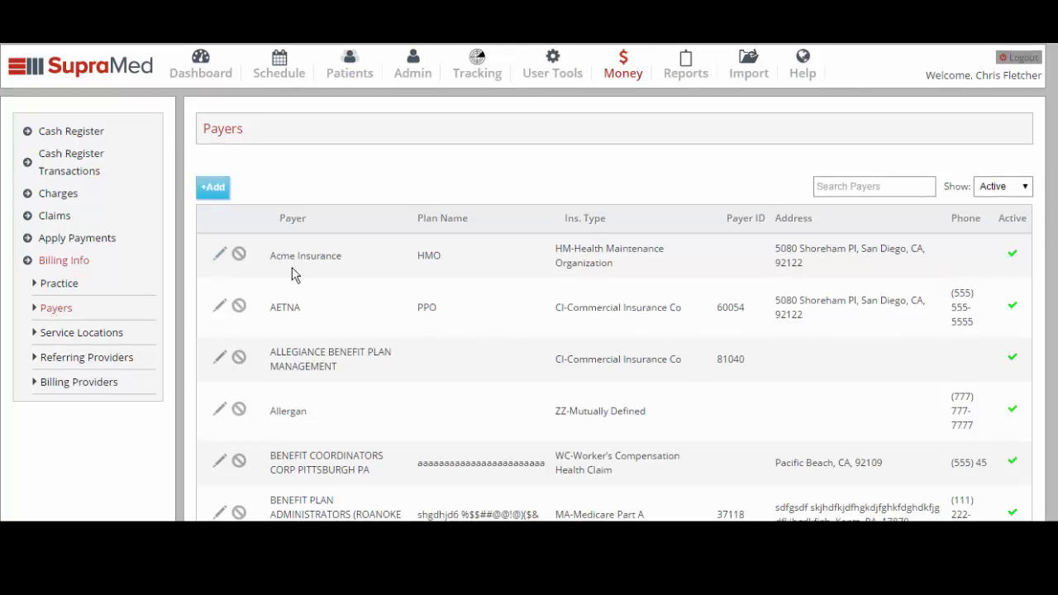
Scroll through the list of existing payers
scroll(292, 269, "down", 1)
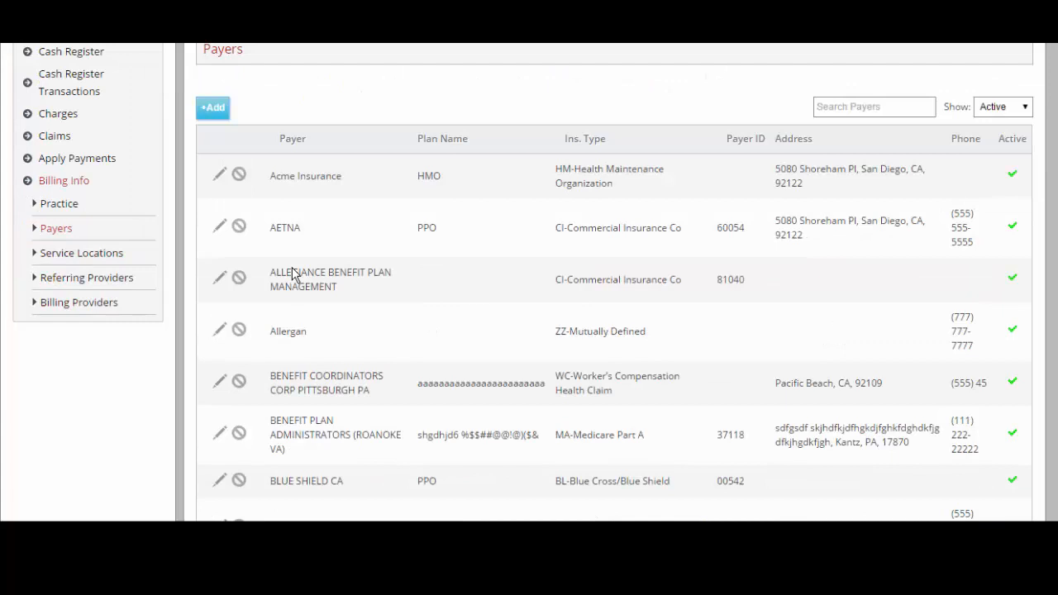
scroll(293, 274, "down", 1)
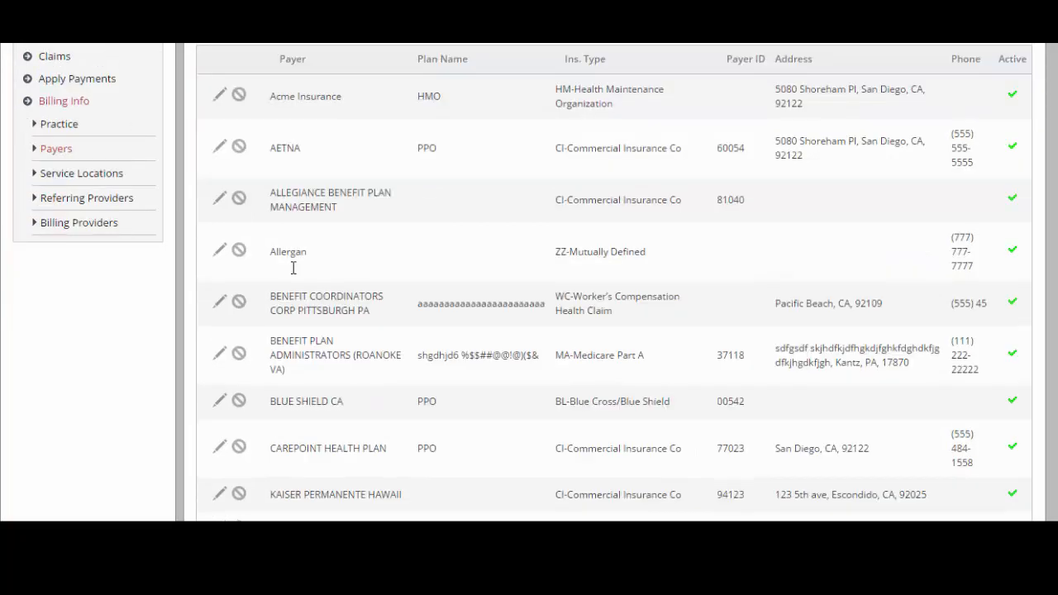
scroll(292, 268, "down", 1)
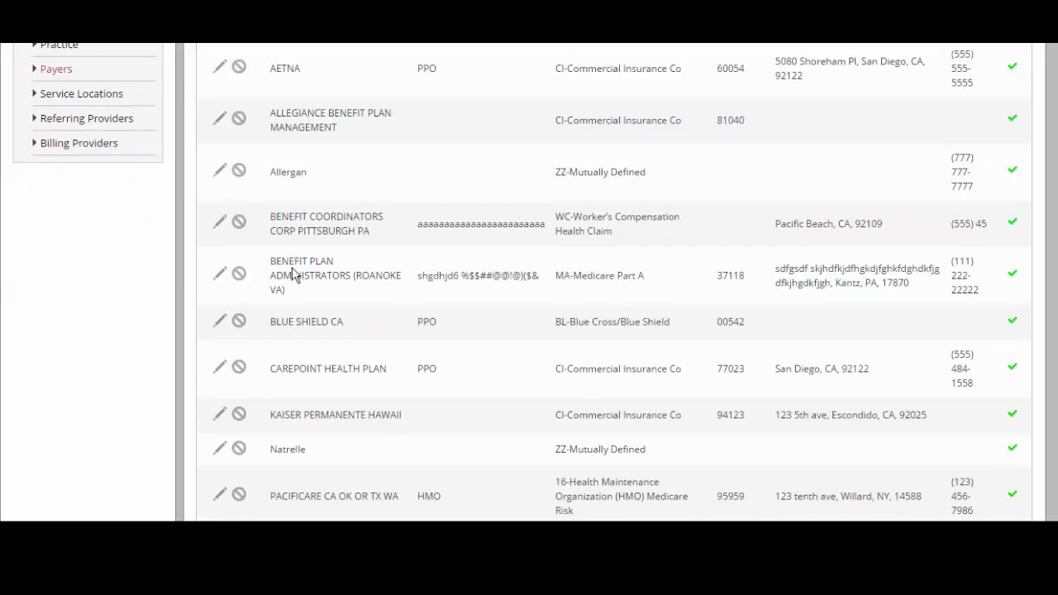
scroll(292, 268, "down", 1)
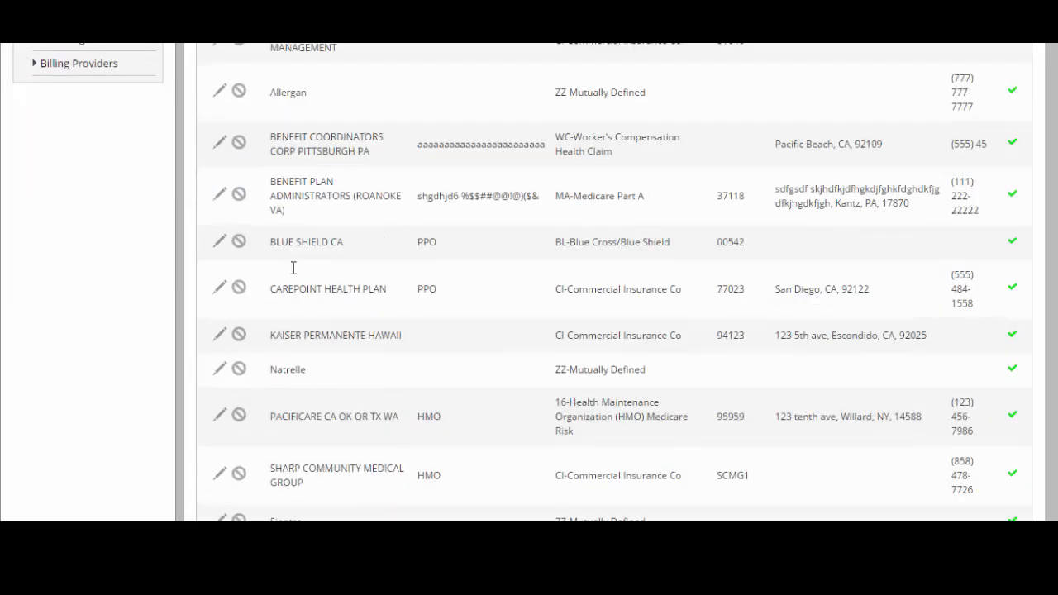
scroll(292, 268, "down", 1)
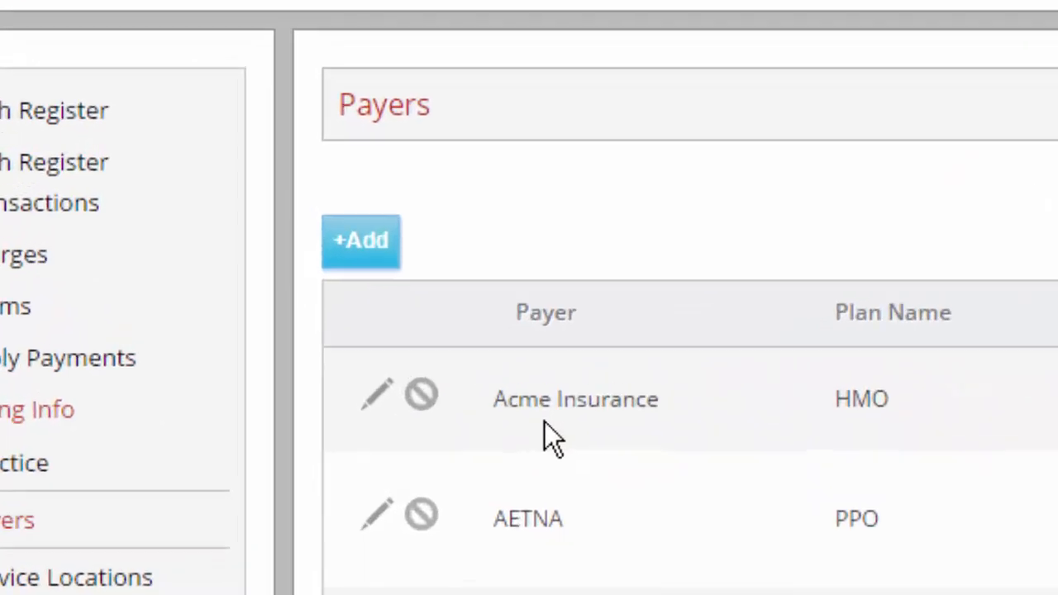
Add a new payer and choose AEGIS ADMINISTRATIVE SERVICES as its insurance company
left_click(520, 314)
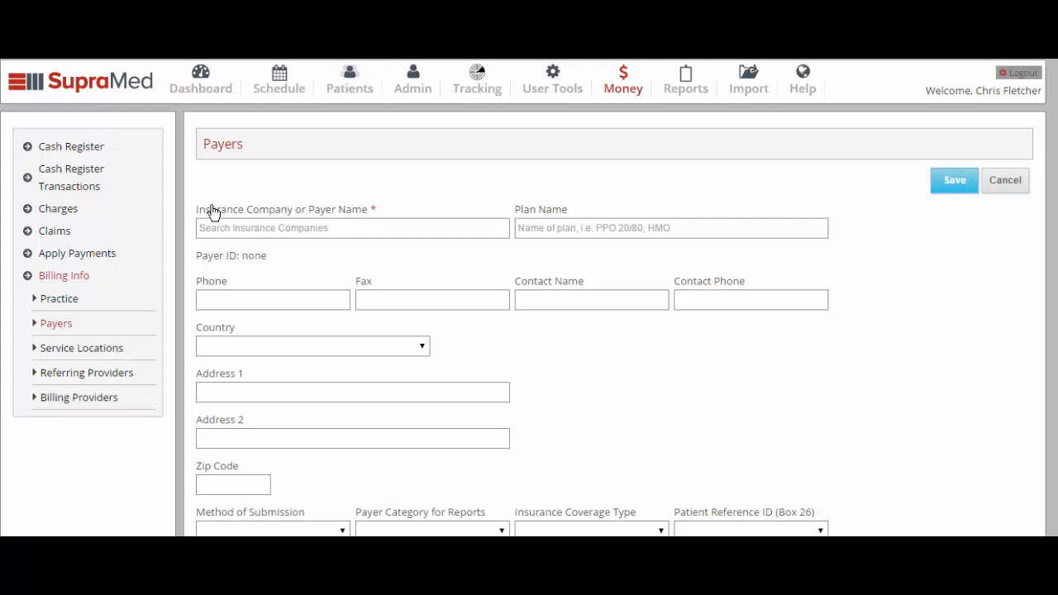
left_click(226, 229)
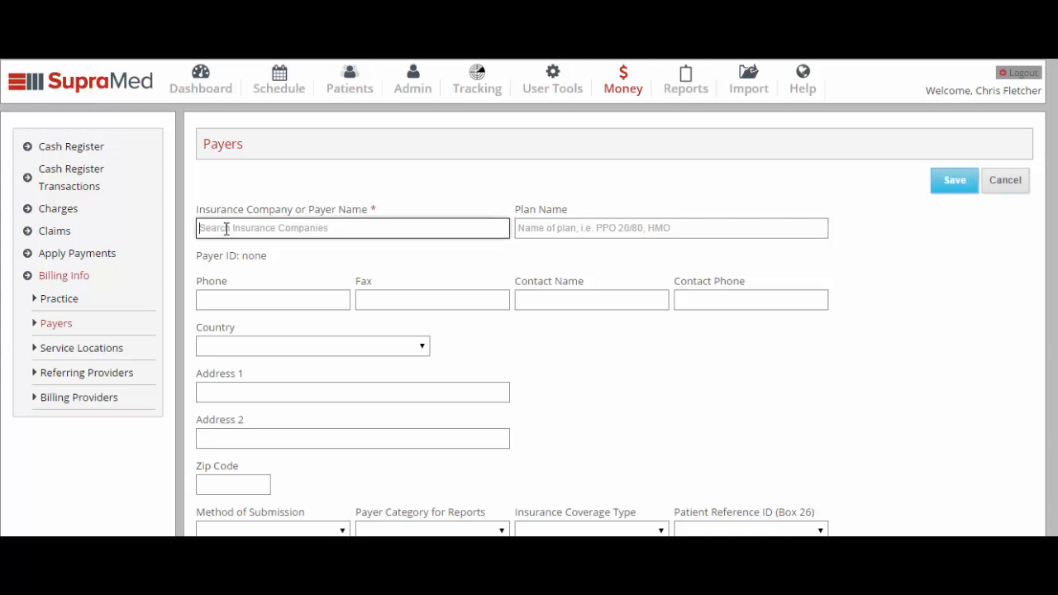
type("ae")
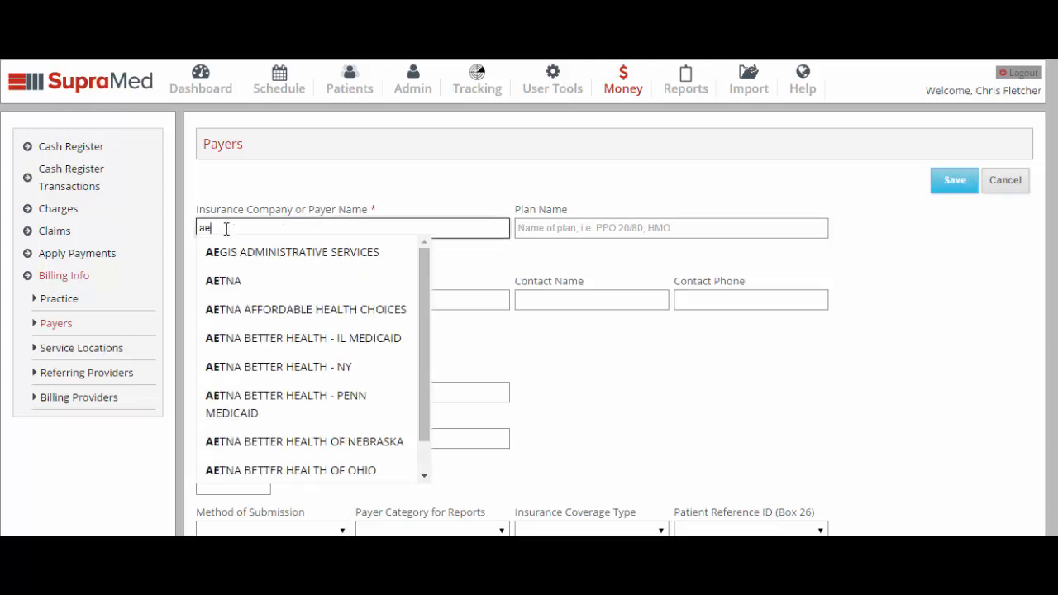
left_click(267, 261)
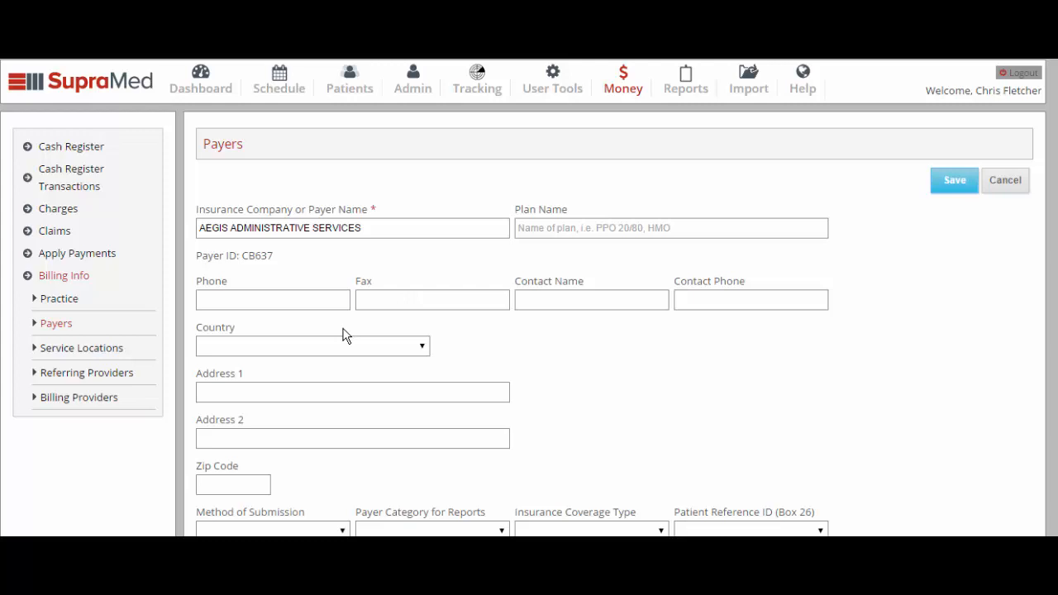
Review the options for method of submission, payer category for reports, and insurance coverage type
scroll(345, 336, "down", 1)
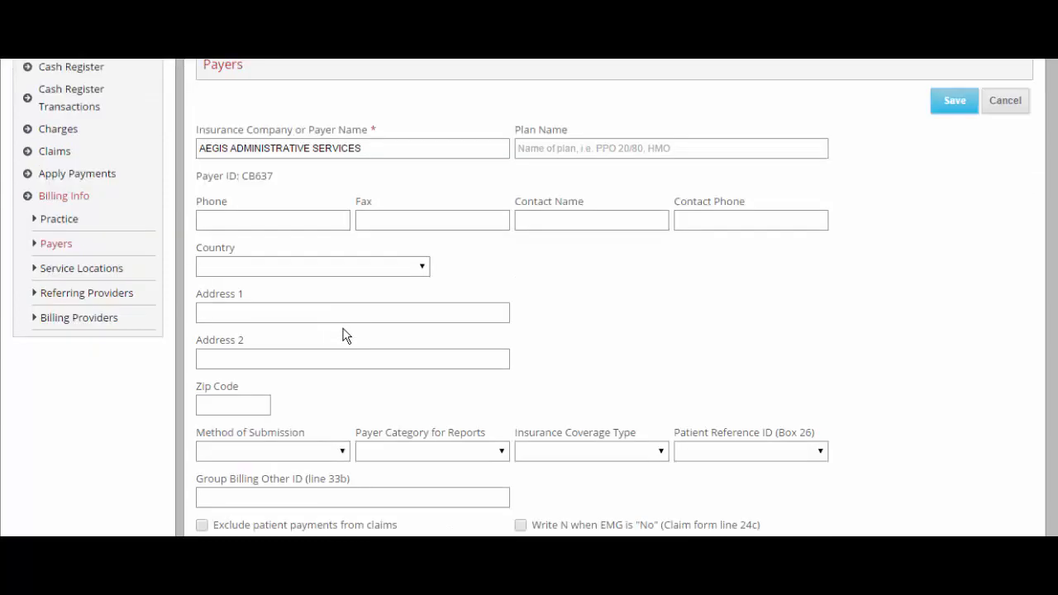
scroll(345, 336, "down", 1)
scroll(345, 336, "down", 1)
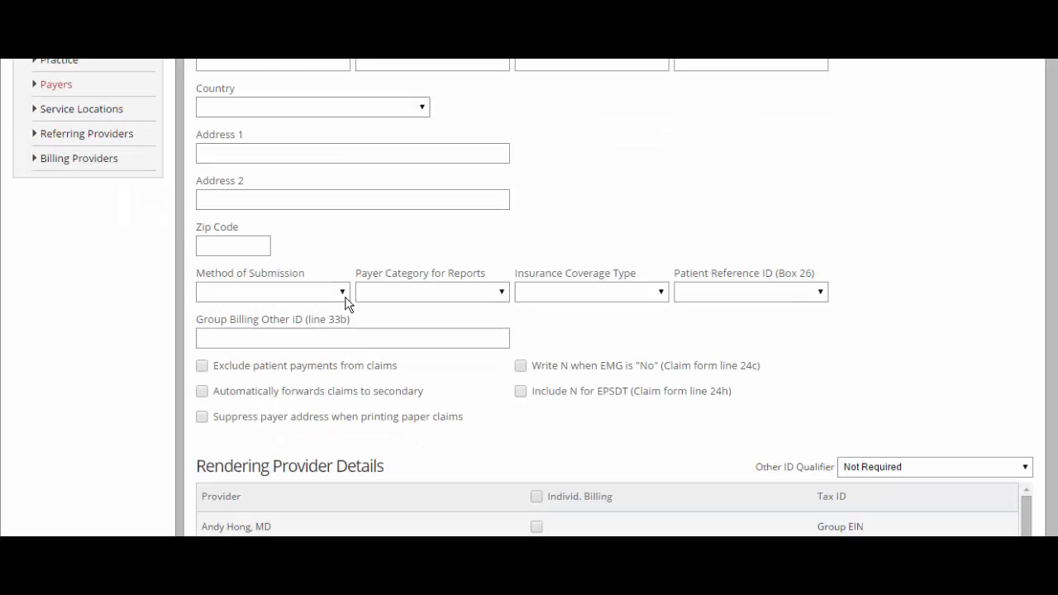
left_click(345, 296)
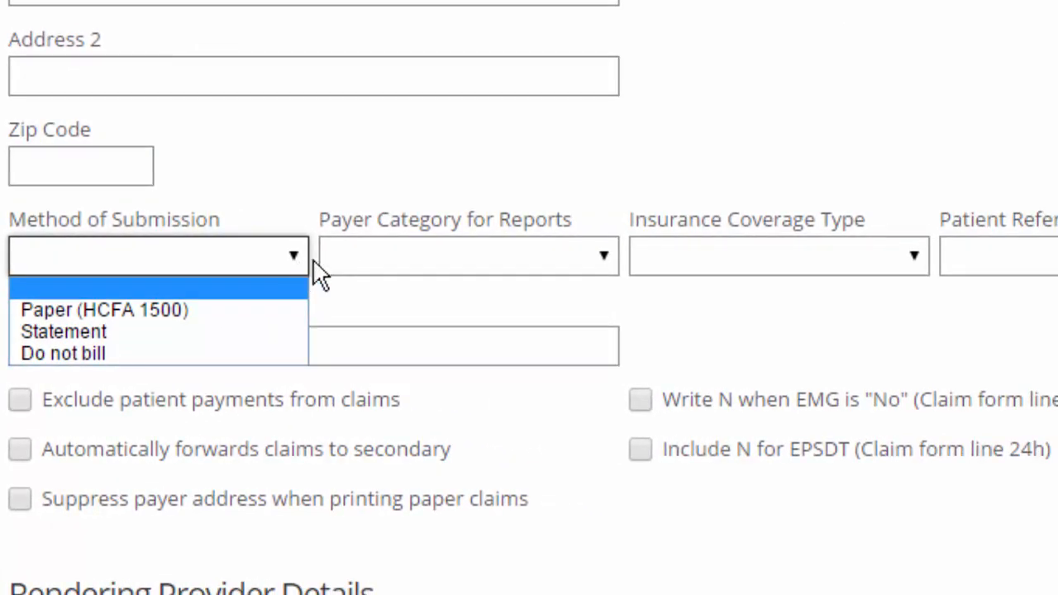
left_click(604, 258)
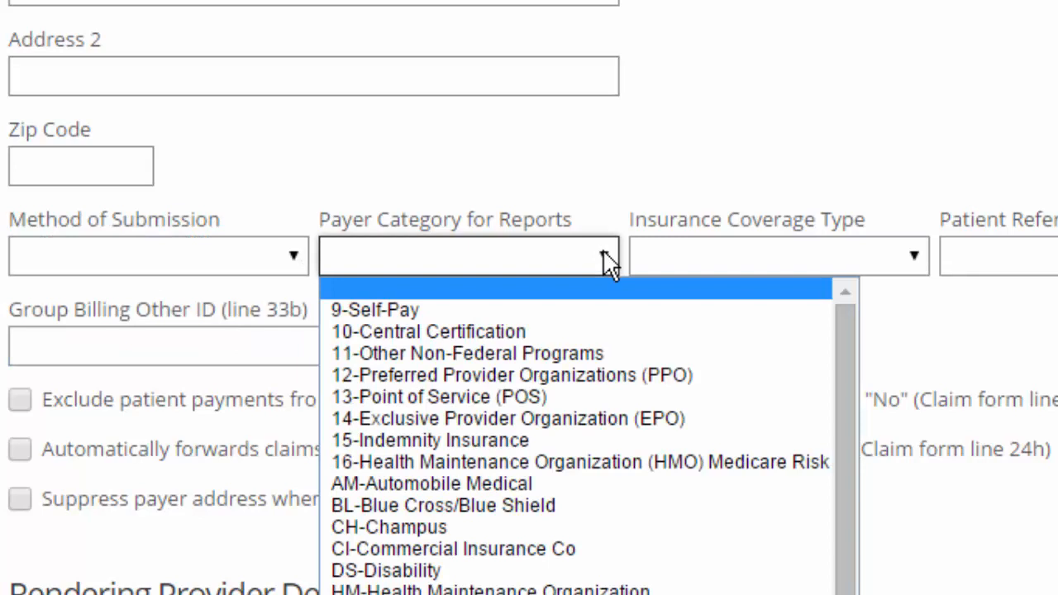
left_click(914, 258)
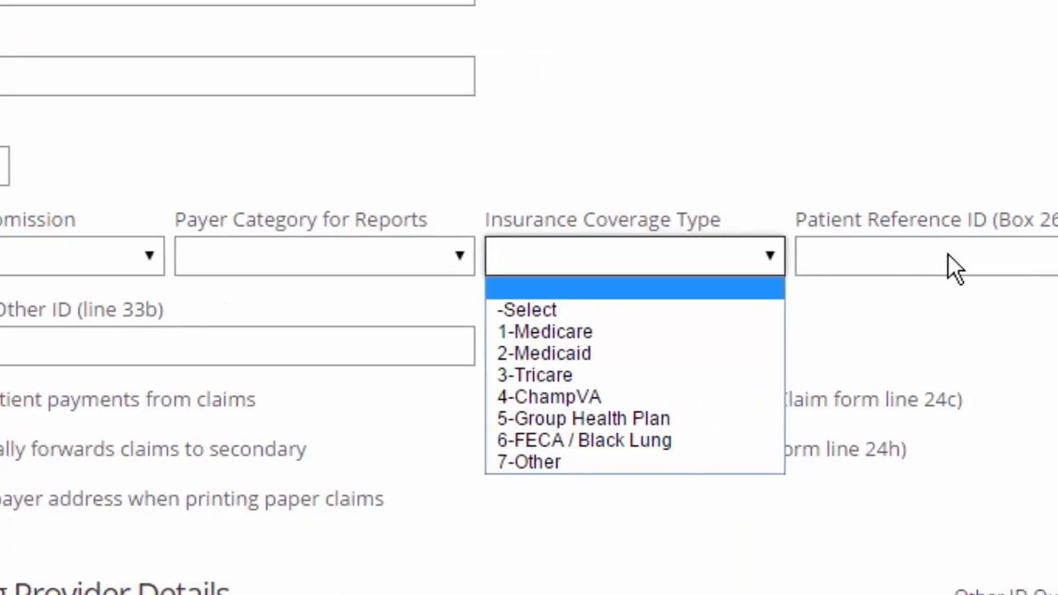
left_click(746, 258)
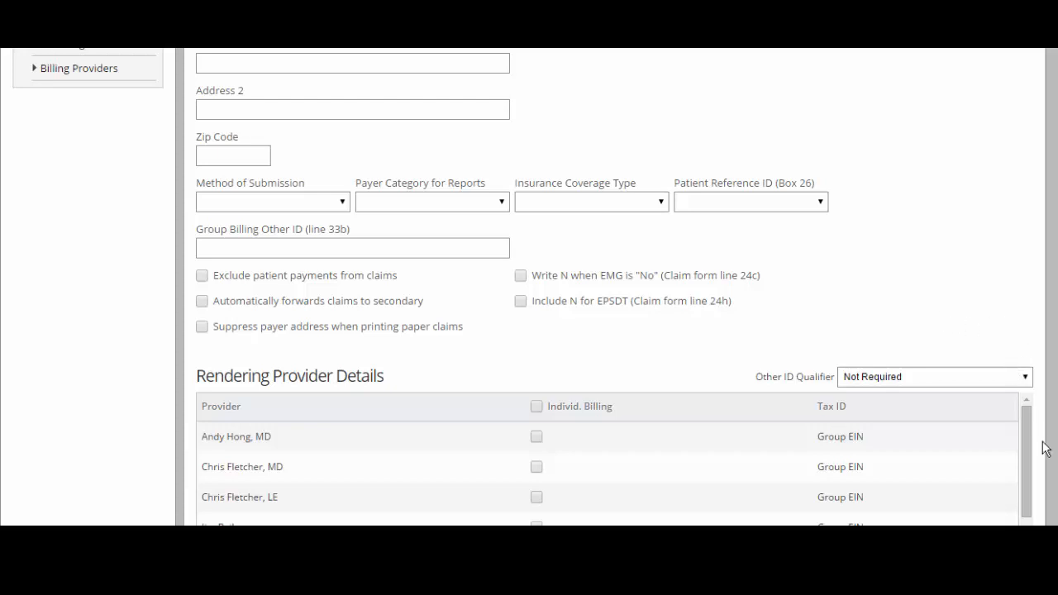
scroll(1046, 448, "down", 3)
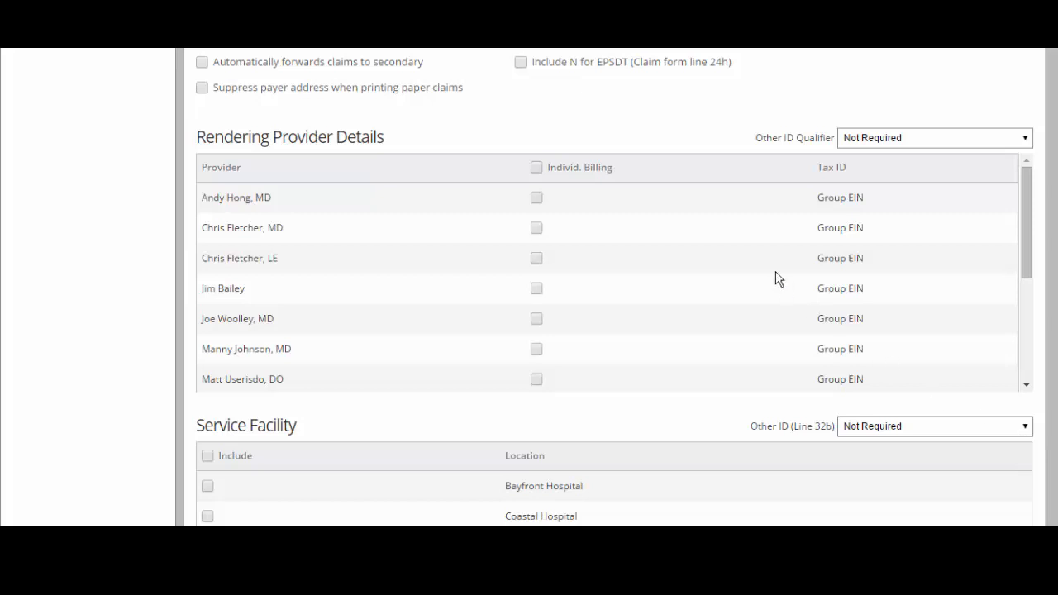
left_click(536, 199)
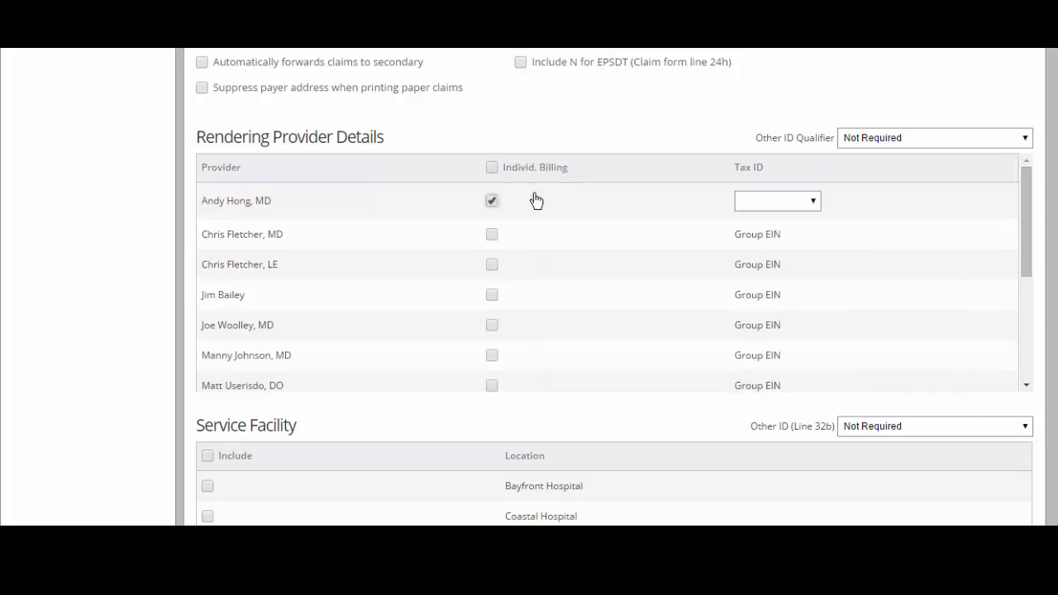
left_click(813, 205)
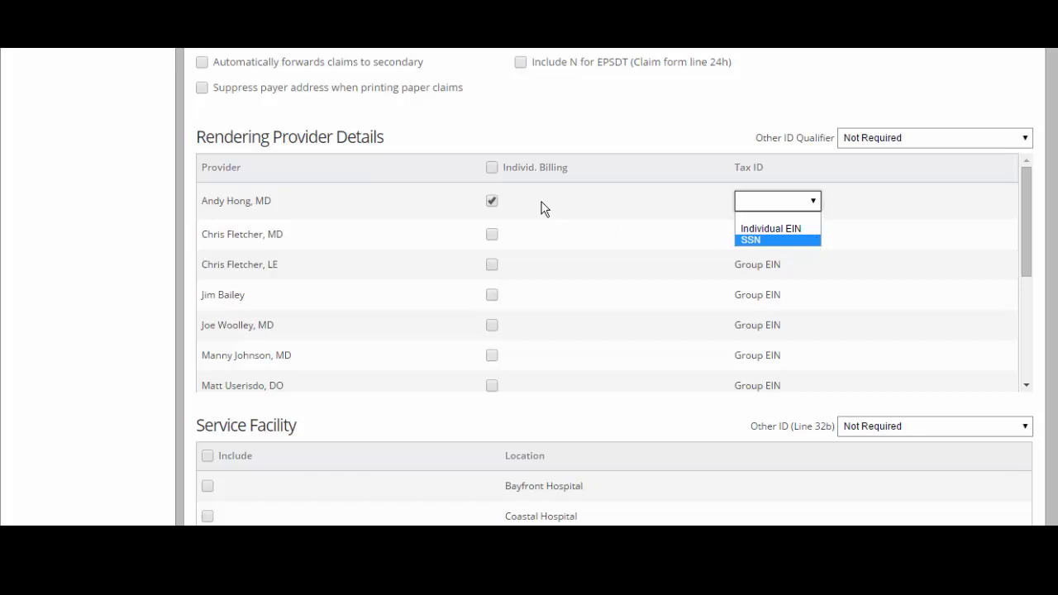
left_click(493, 203)
left_click(493, 203)
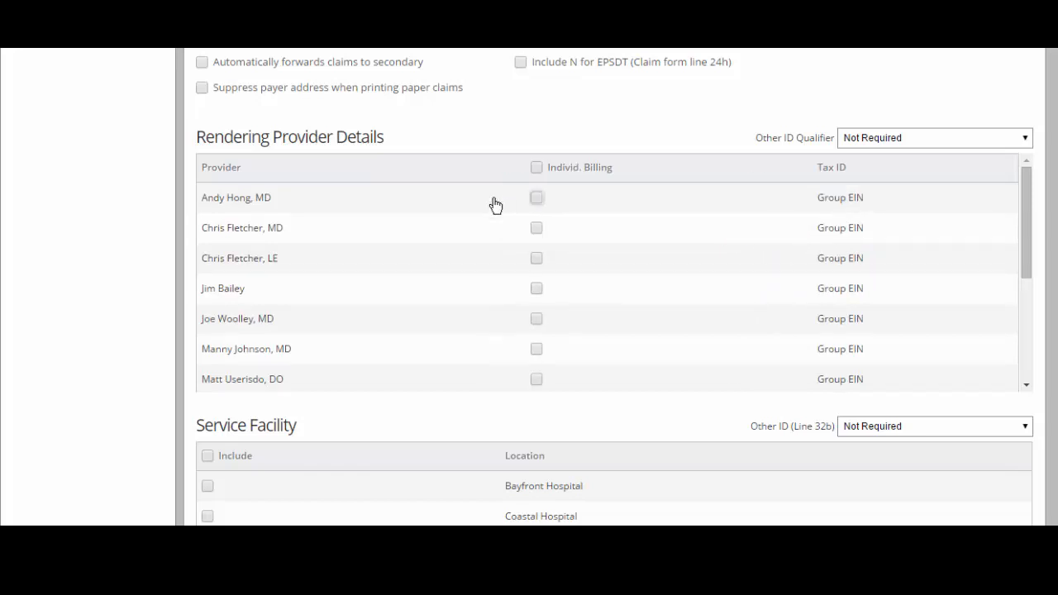
Set the rendering providers' Other ID qualifier to 0B-State License Number
left_click(1021, 147)
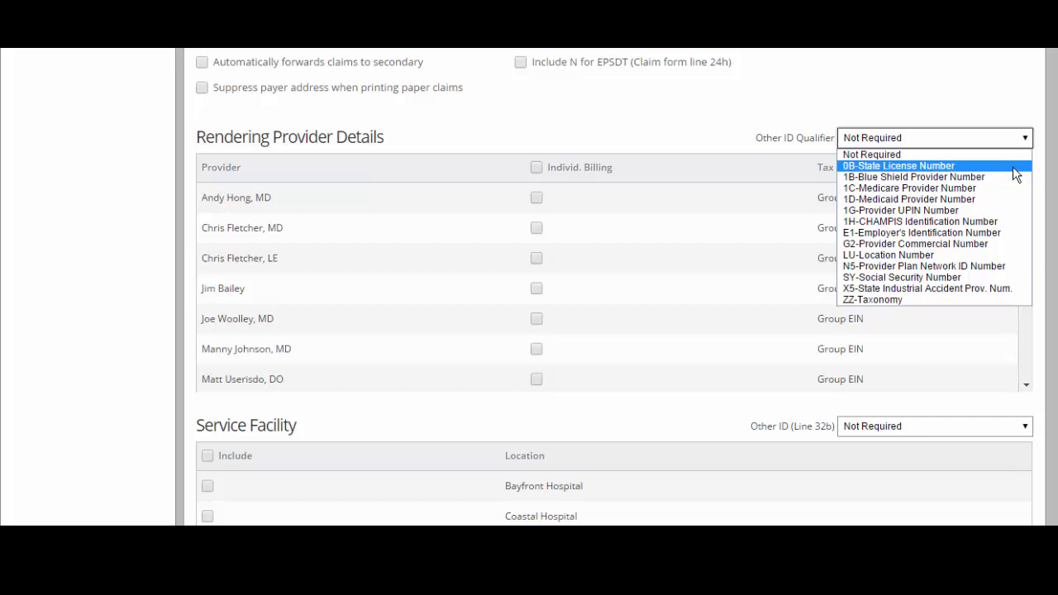
left_click(1015, 173)
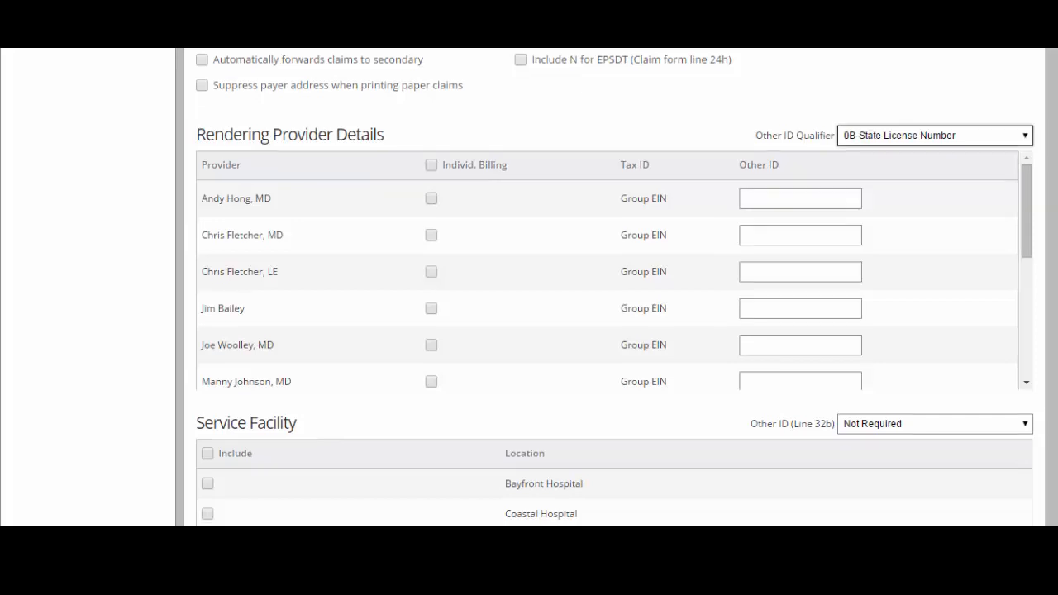
Include Bayfront Hospital and Coastal Hospital as service facilities and set their Other ID (Line 32b) to 1G-Provider UPIN Number
left_click_drag(1053, 266, 1055, 339)
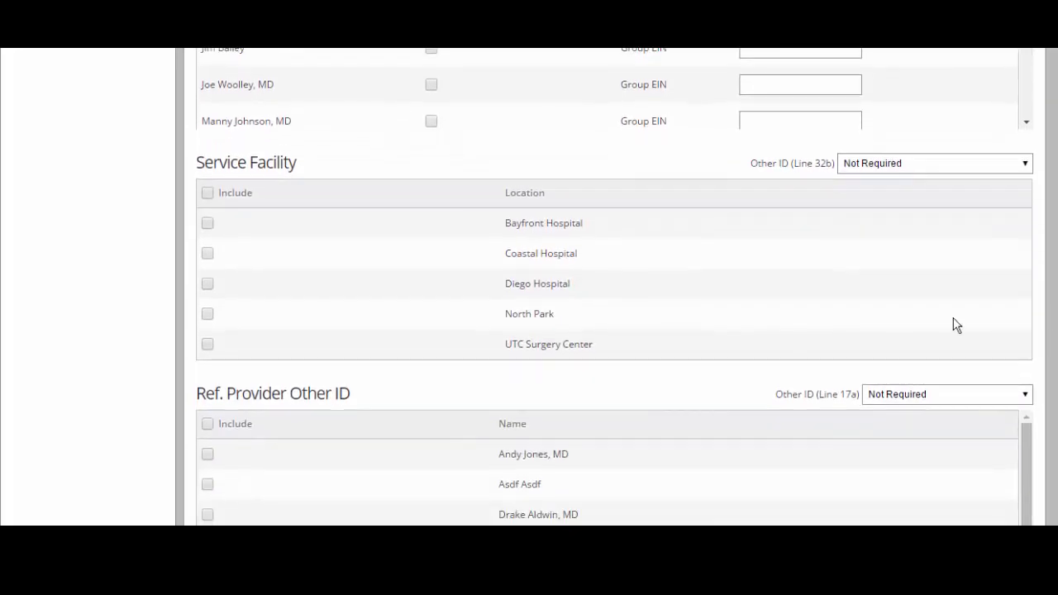
left_click(209, 226)
left_click(208, 258)
left_click(1018, 170)
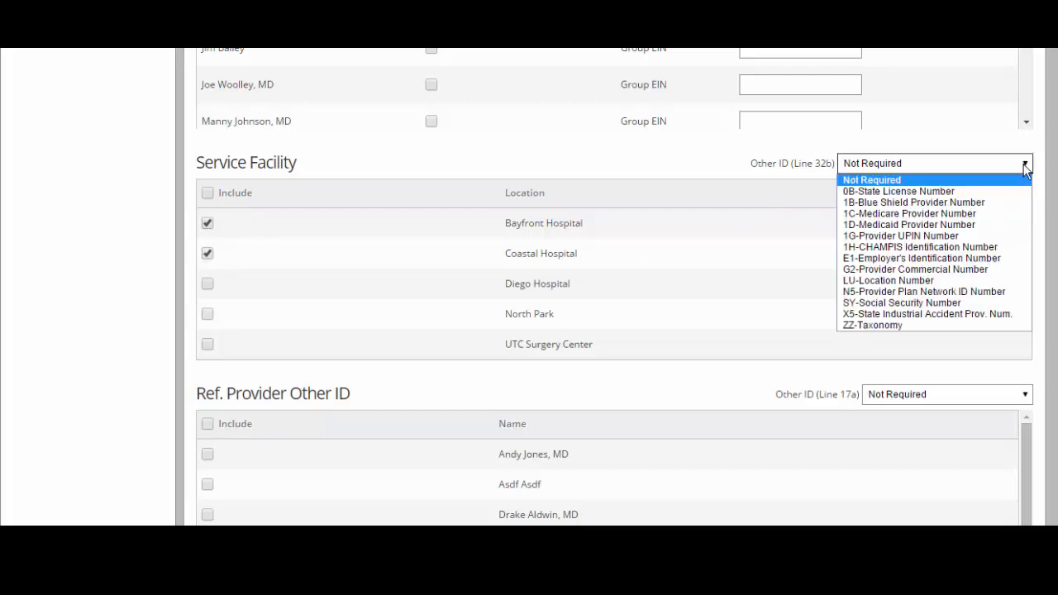
left_click(1002, 239)
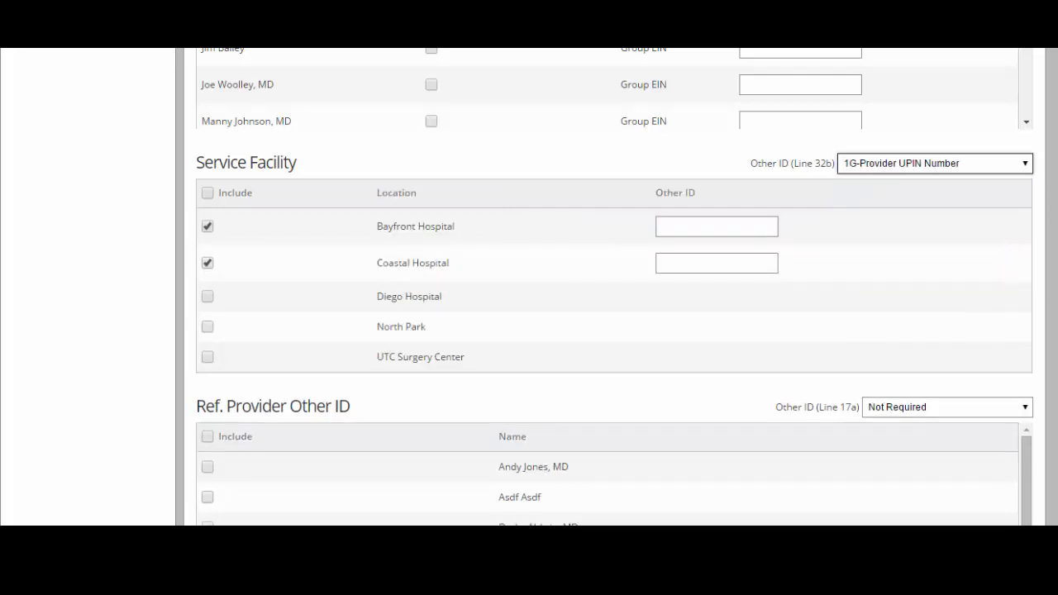
Include the first two referring providers and set their Other ID (Line 17a) to G2-Provider Commerical Number
scroll(1053, 388, "down", 2)
scroll(1054, 395, "down", 1)
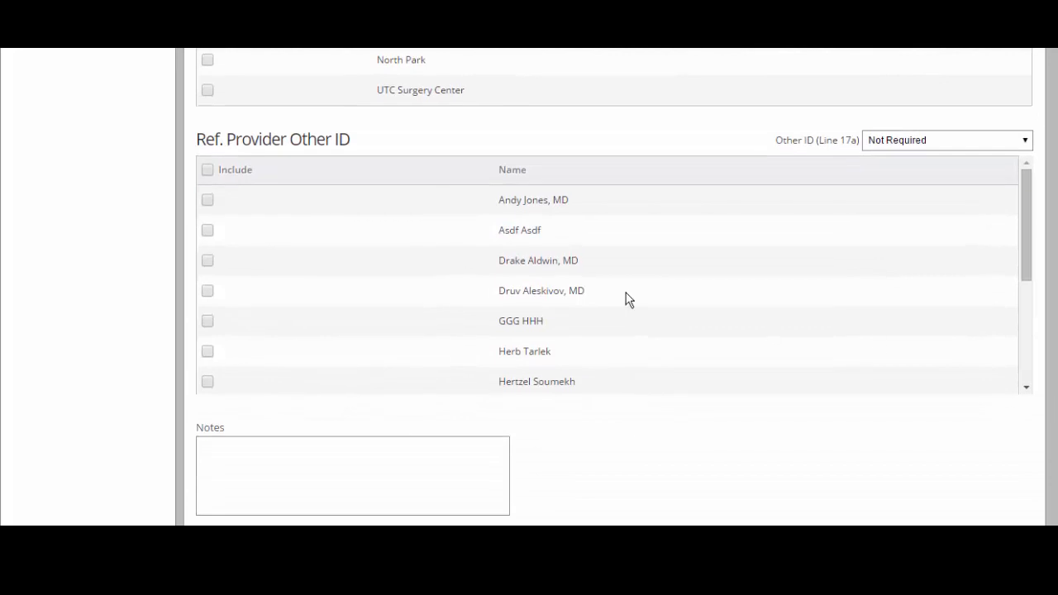
left_click(206, 200)
left_click(206, 230)
left_click(1023, 142)
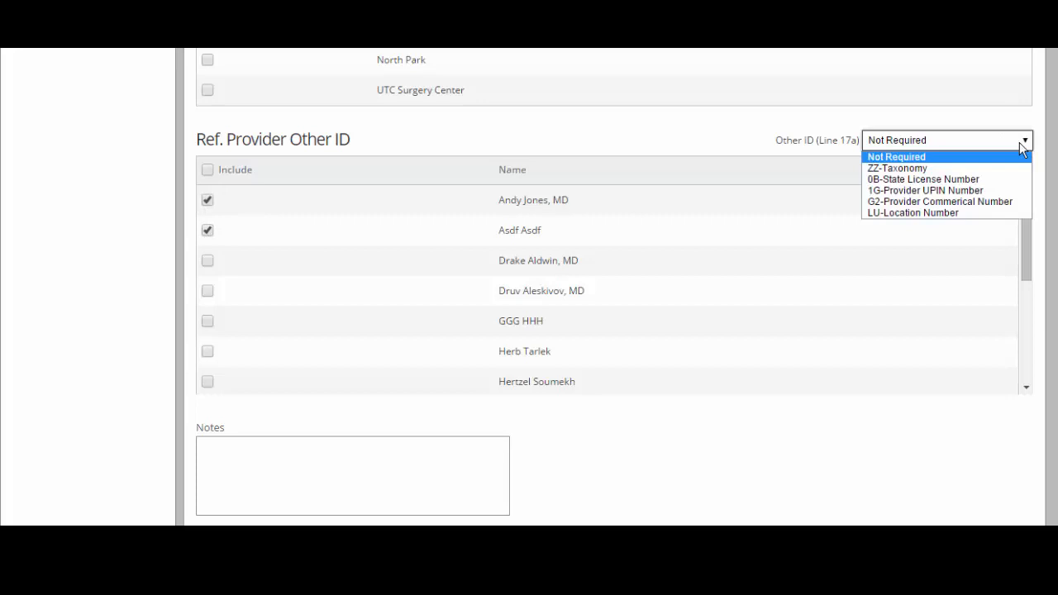
left_click(982, 203)
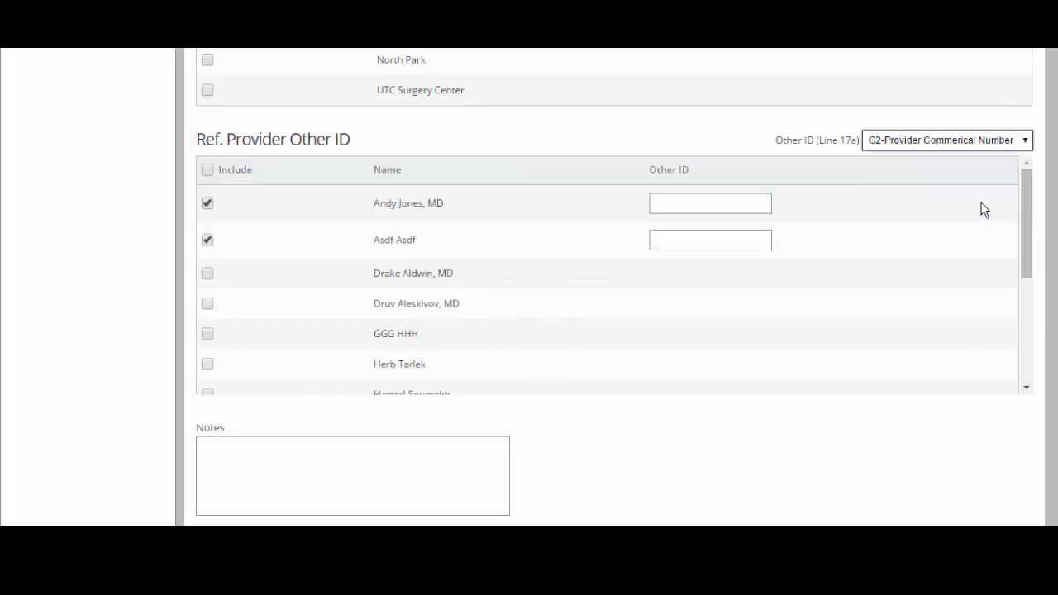